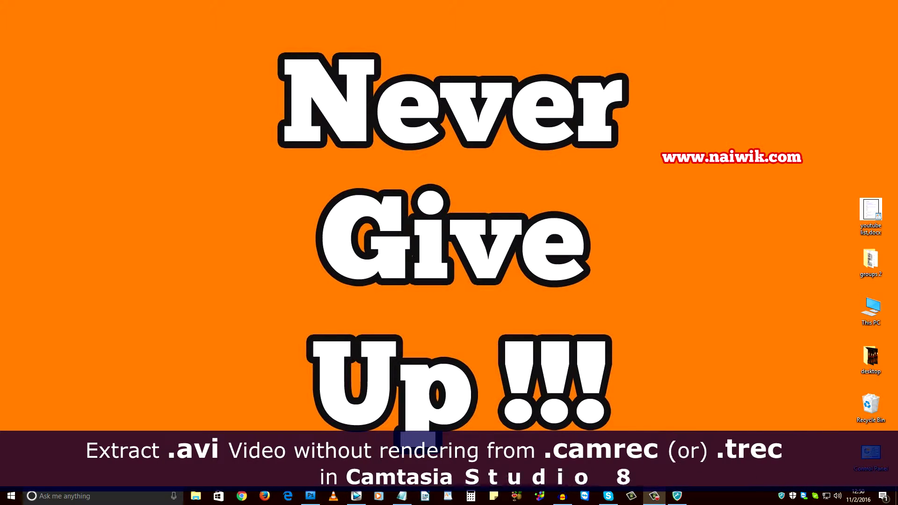
Launch Camtasia Studio 8 from its taskbar icon
left_click(631, 496)
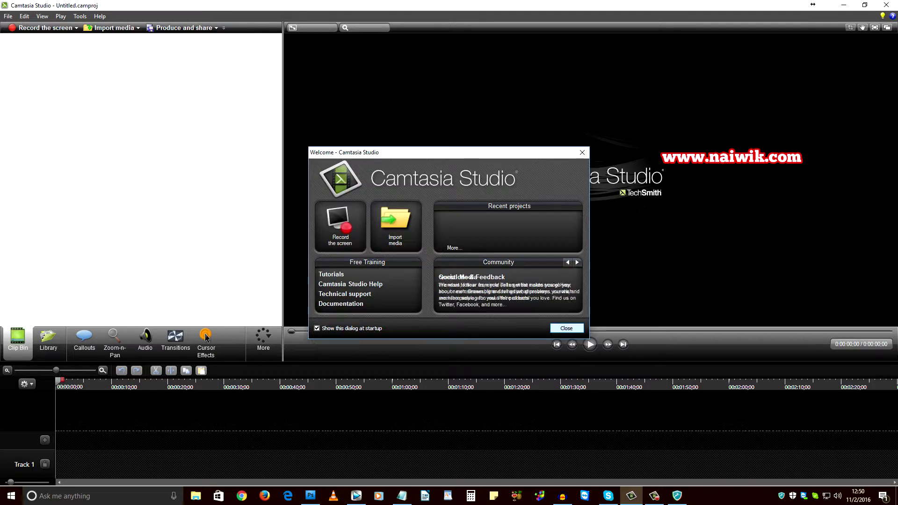
Import the 'paytm electricity' recording with Ctrl+I and select it in the clip bin
left_click(567, 328)
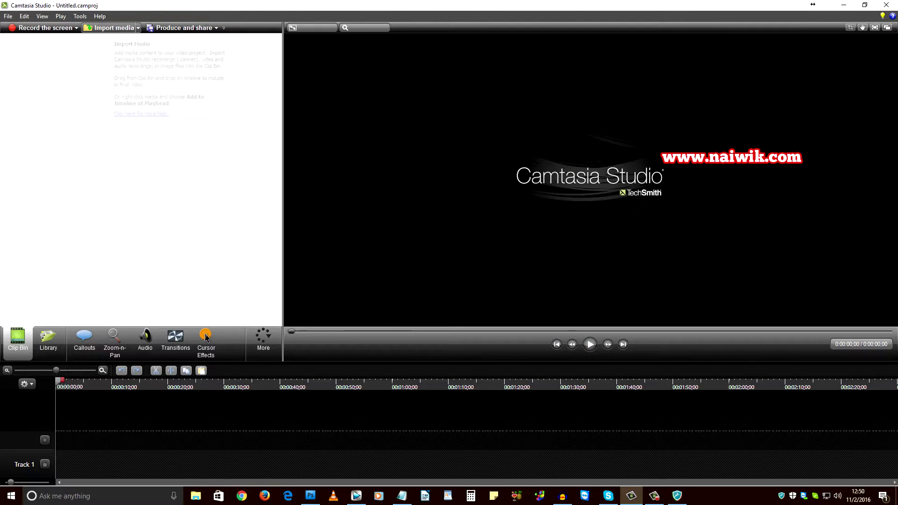
key("ctrl+i")
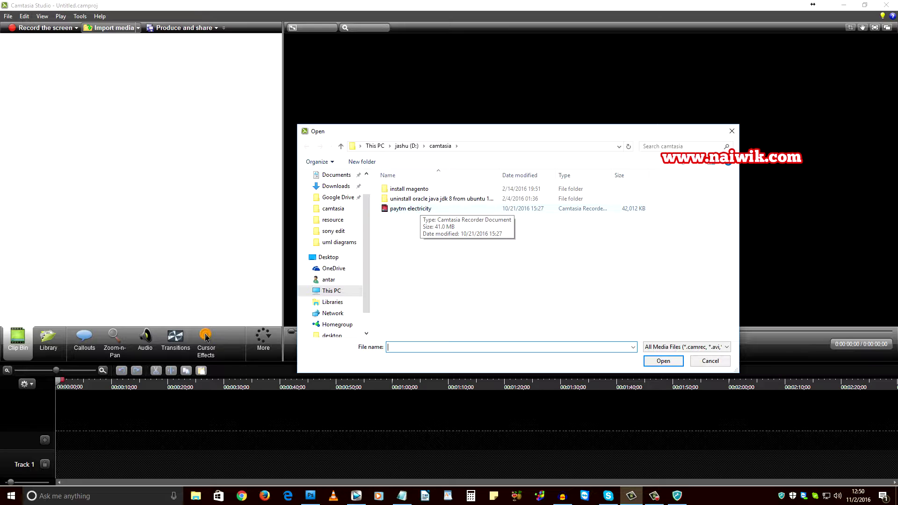
left_click(419, 208)
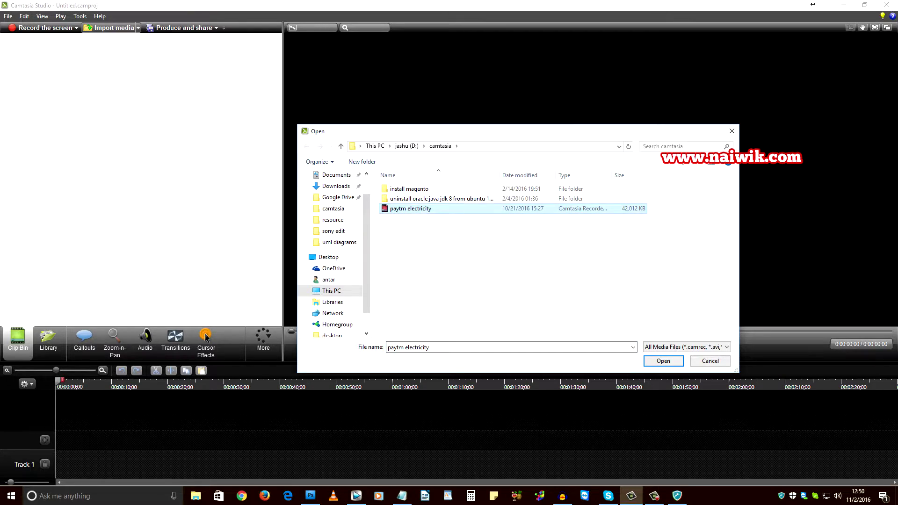
key("Return")
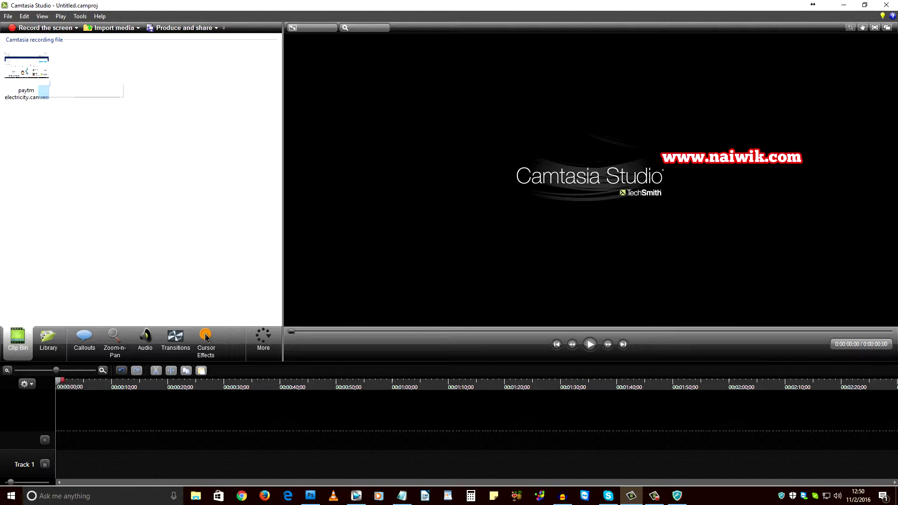
left_click(32, 77)
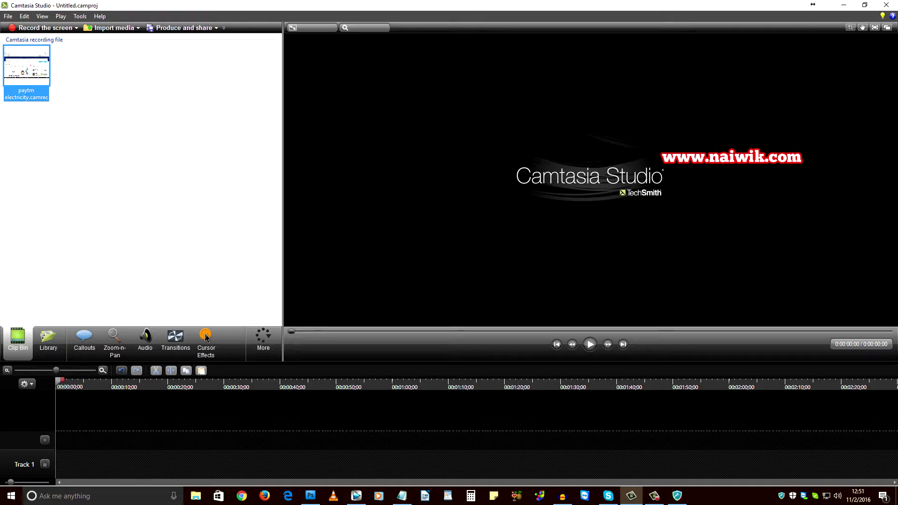
Extract the contents of 'paytm electricity.camrec' into the Desktop folder
right_click(32, 75)
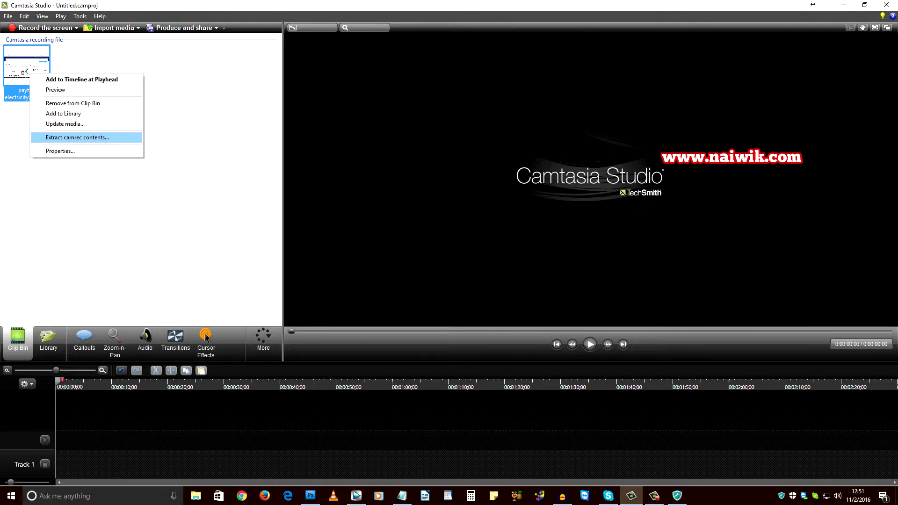
key("Return")
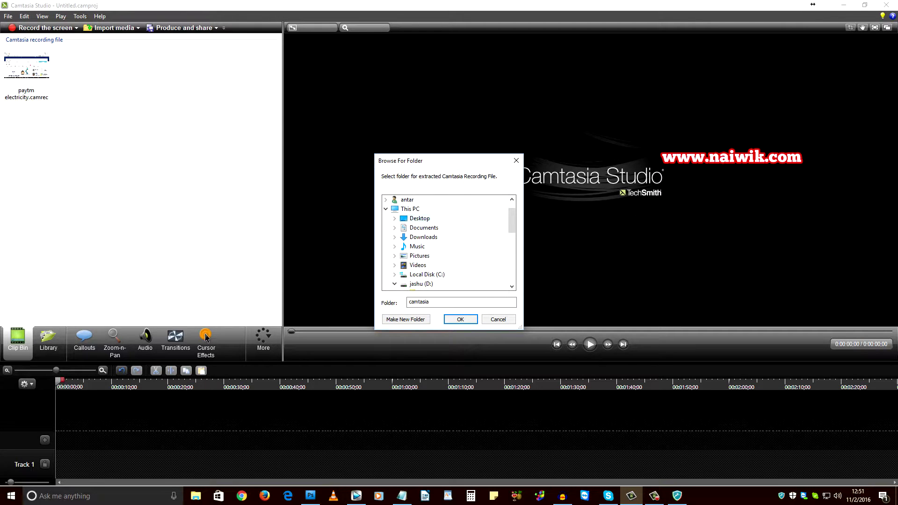
double_click(418, 218)
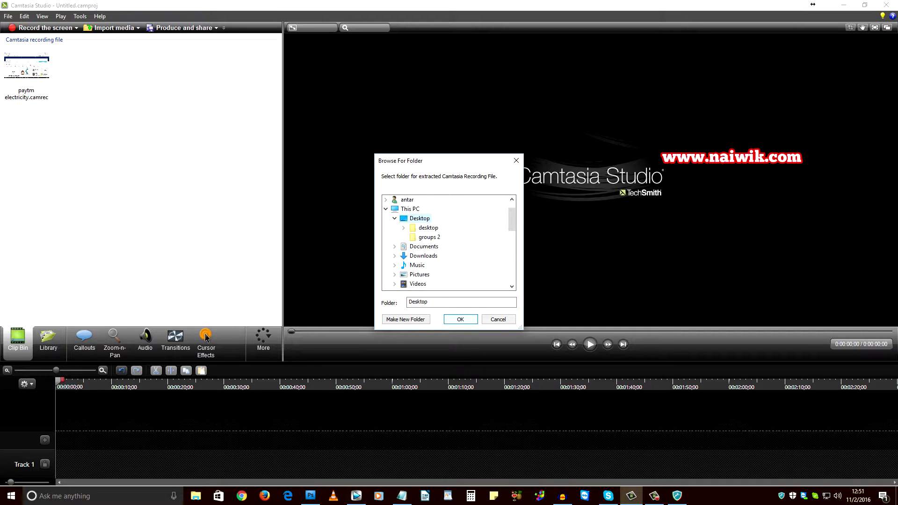
key("Return")
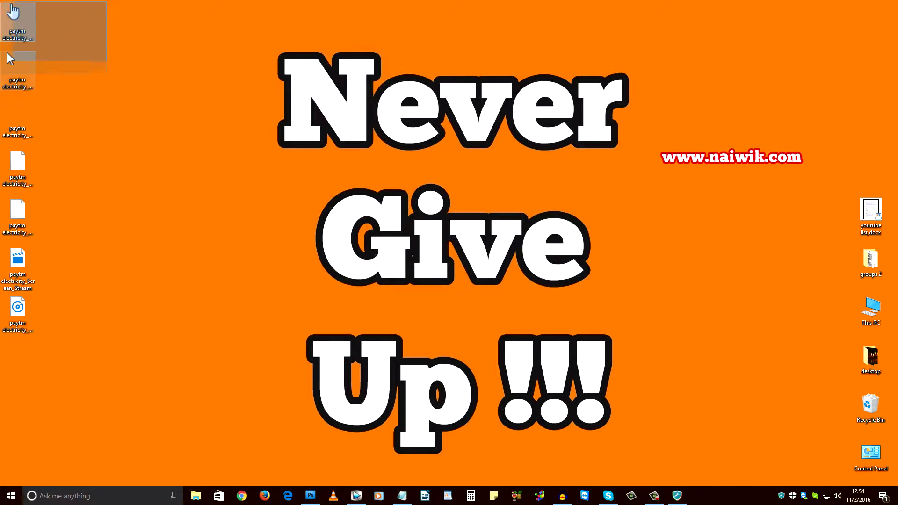
Delete the six other extracted files from the desktop, keeping only the AVI
left_click_drag(106, 2, 1, 226)
key("Delete")
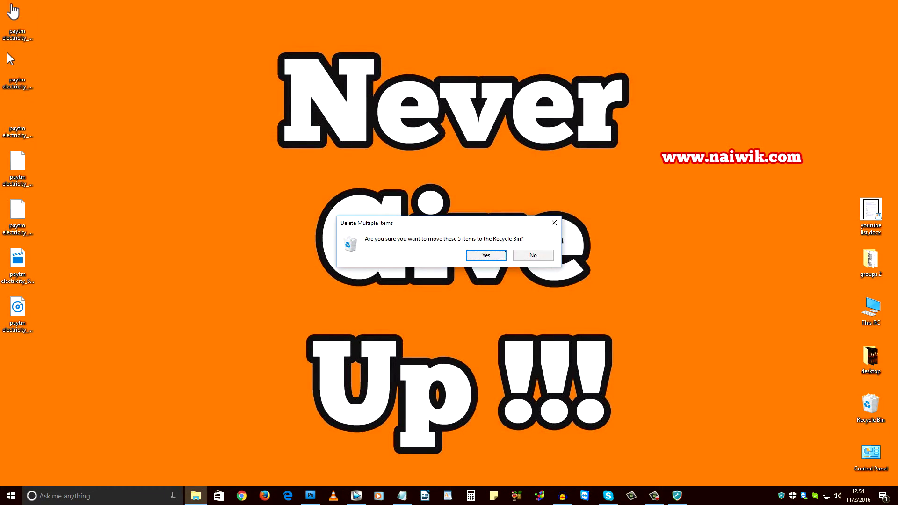
key("Return")
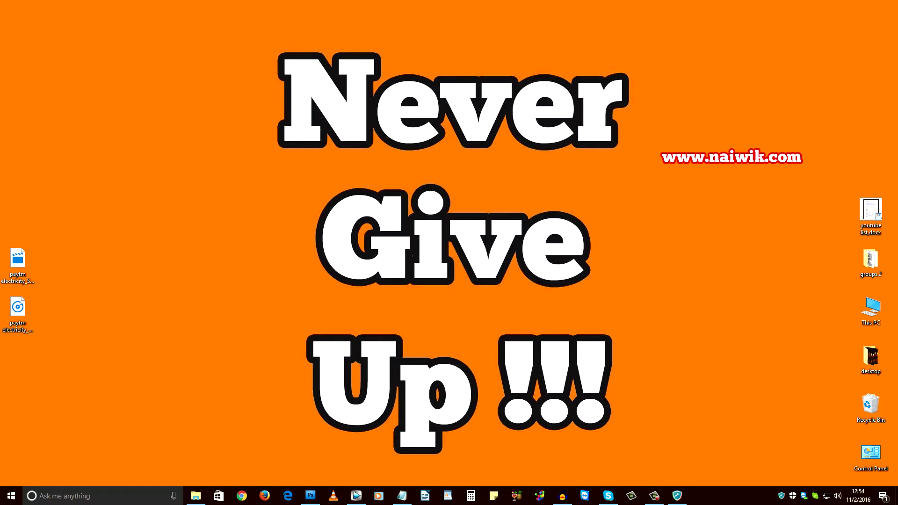
key("Delete")
key("Return")
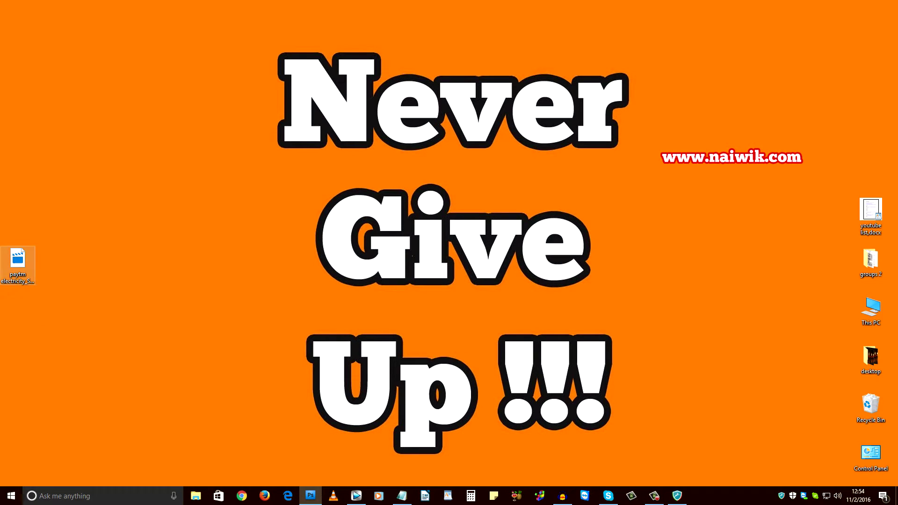
Preview 'paytm electricity_Screen_Stream.avi' in VLC, then close the player
right_click(17, 265)
left_click(32, 269)
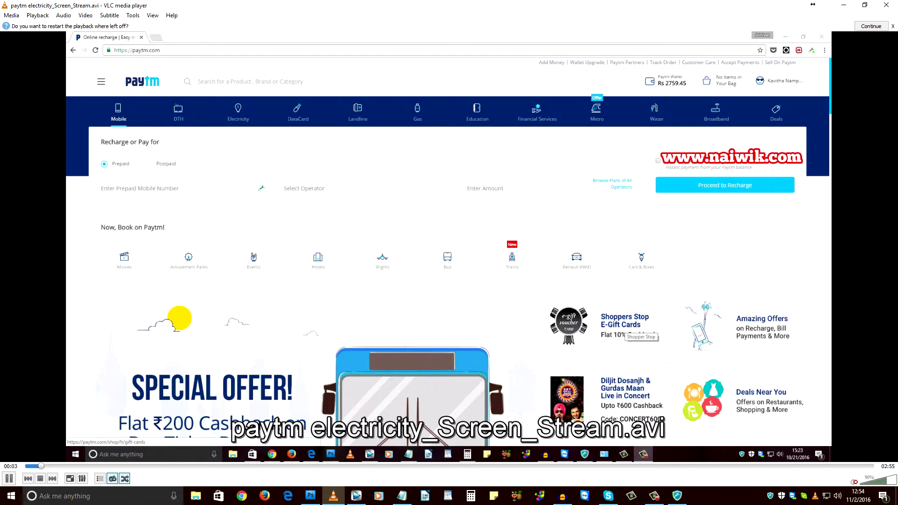
left_click(893, 4)
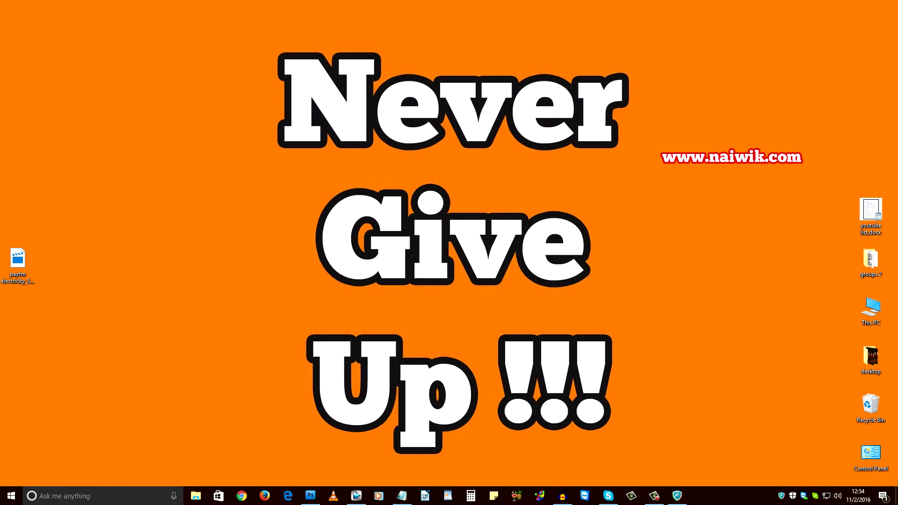
right_click(25, 258)
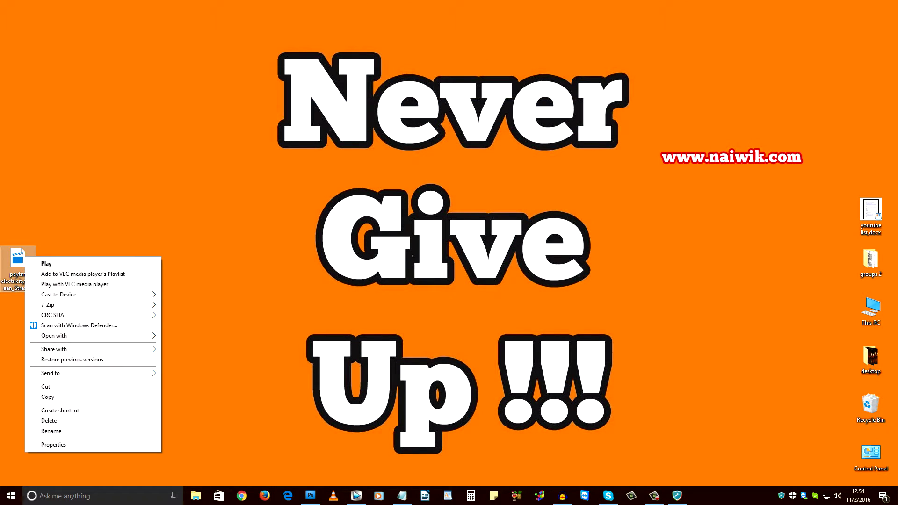
left_click(54, 444)
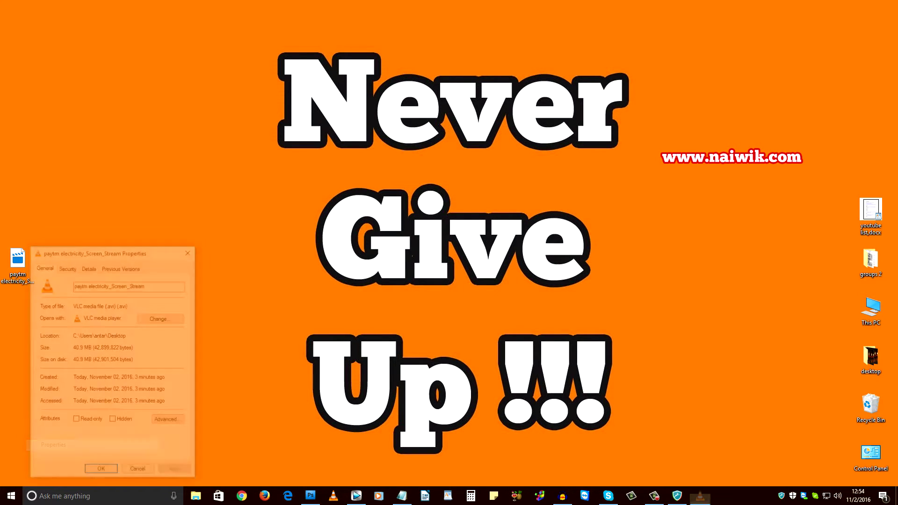
left_click(88, 266)
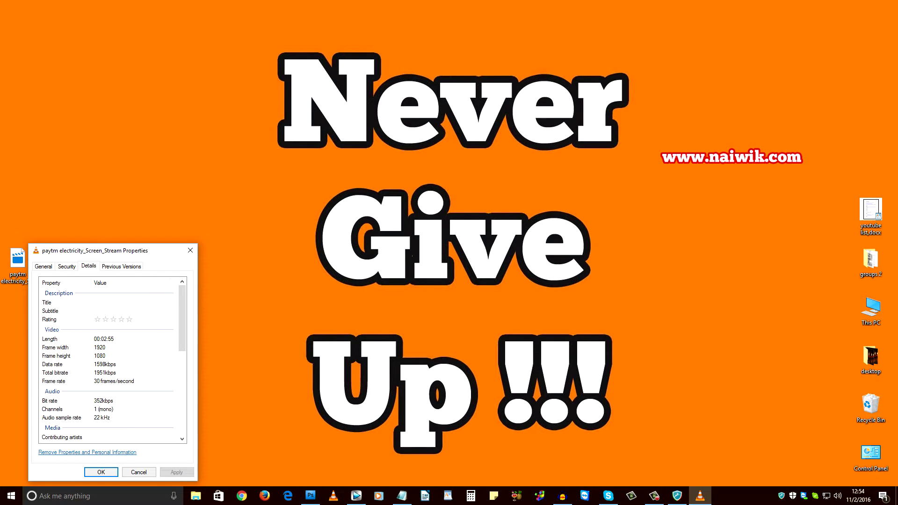
left_click(56, 347)
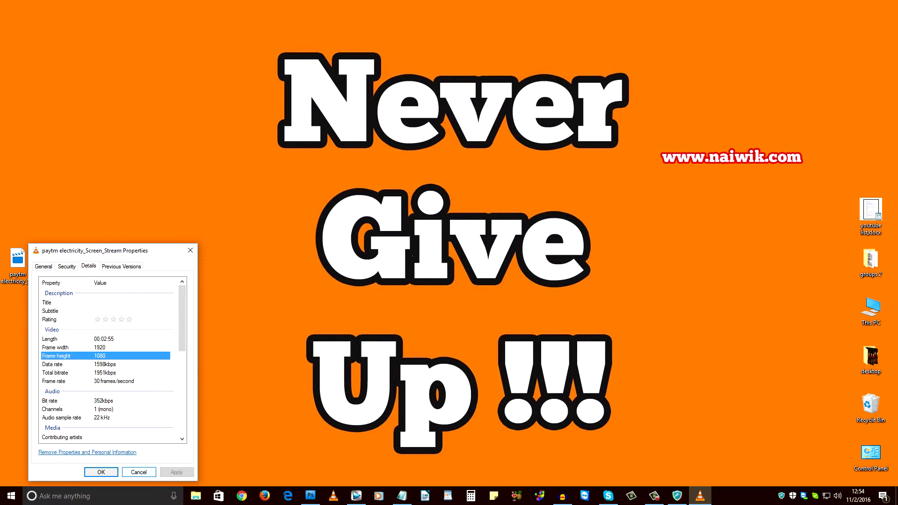
key("Escape")
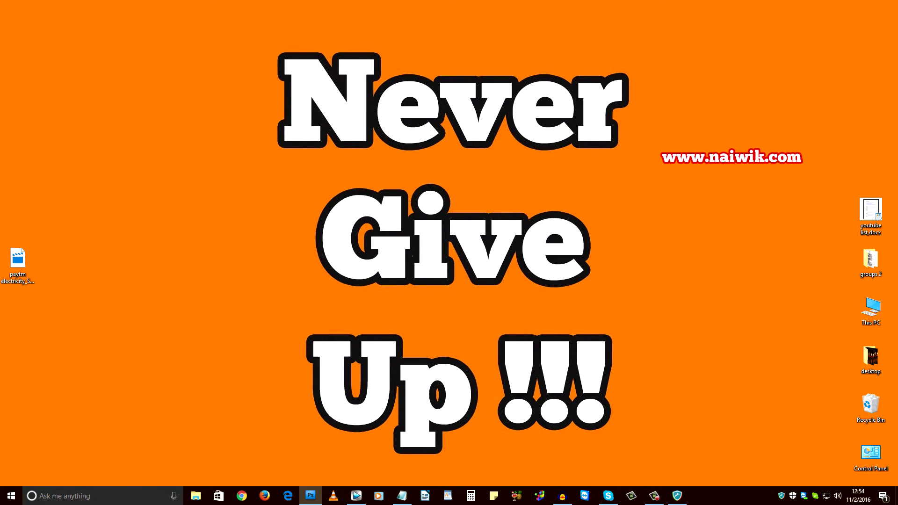